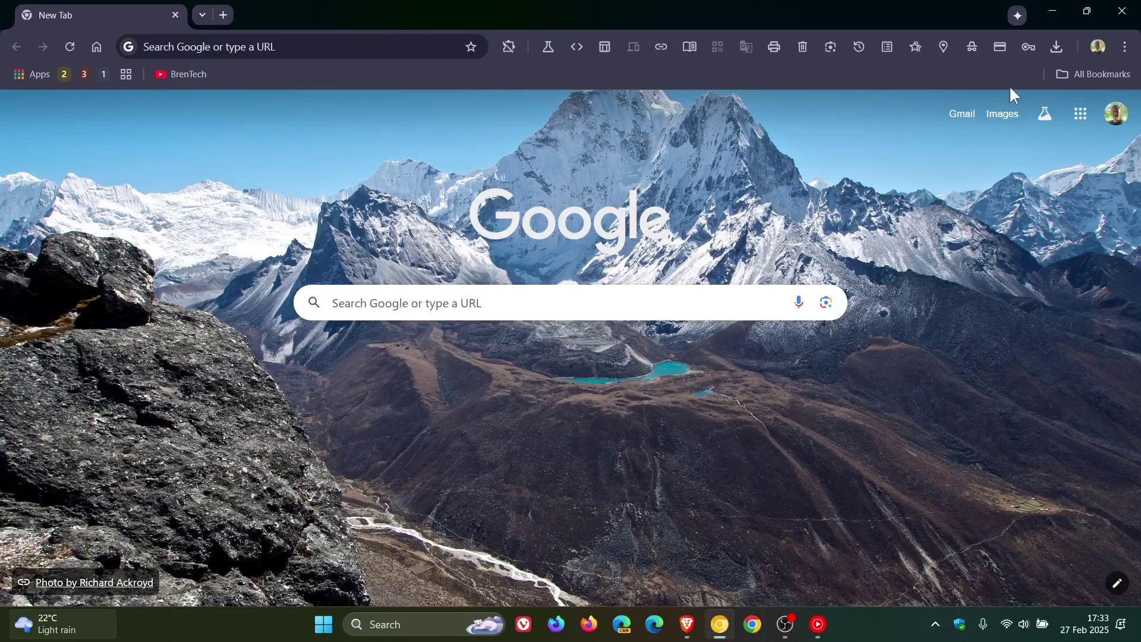
Try opening Gemini from the tab strip, then go to Chrome settings through the main menu
{"action": "left_click", "coordinate": [1019, 14]}
{"action": "left_click", "coordinate": [1017, 17]}
{"action": "left_click", "coordinate": [1125, 46]}
{"action": "left_click", "coordinate": [980, 540]}
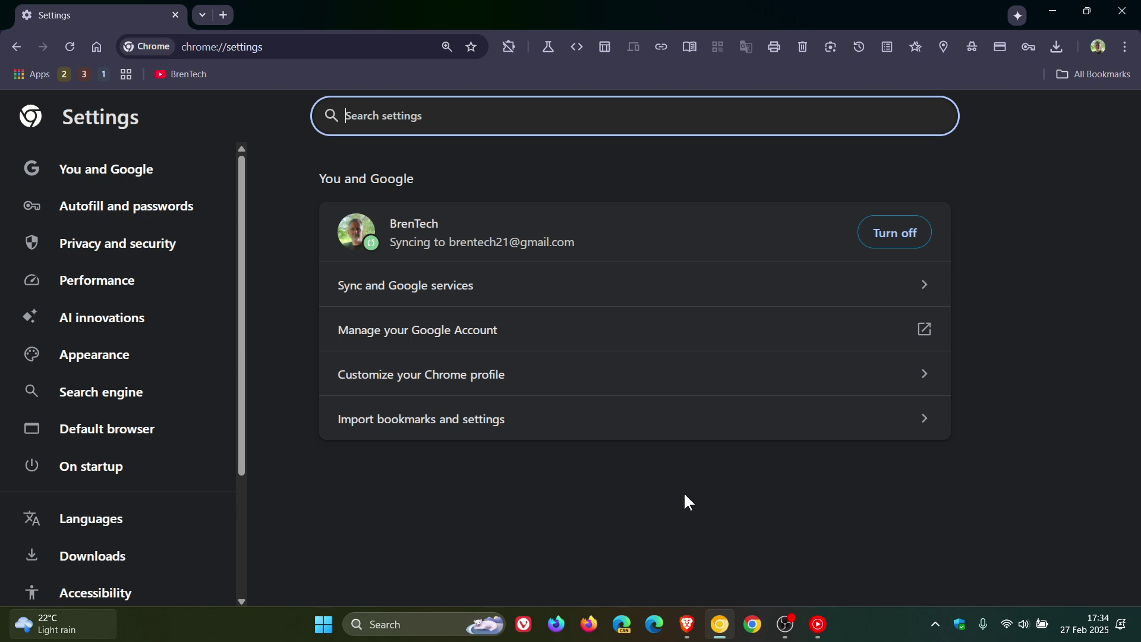
Return to the New Tab page, then open and close the Gemini panel
{"action": "left_click", "coordinate": [97, 47]}
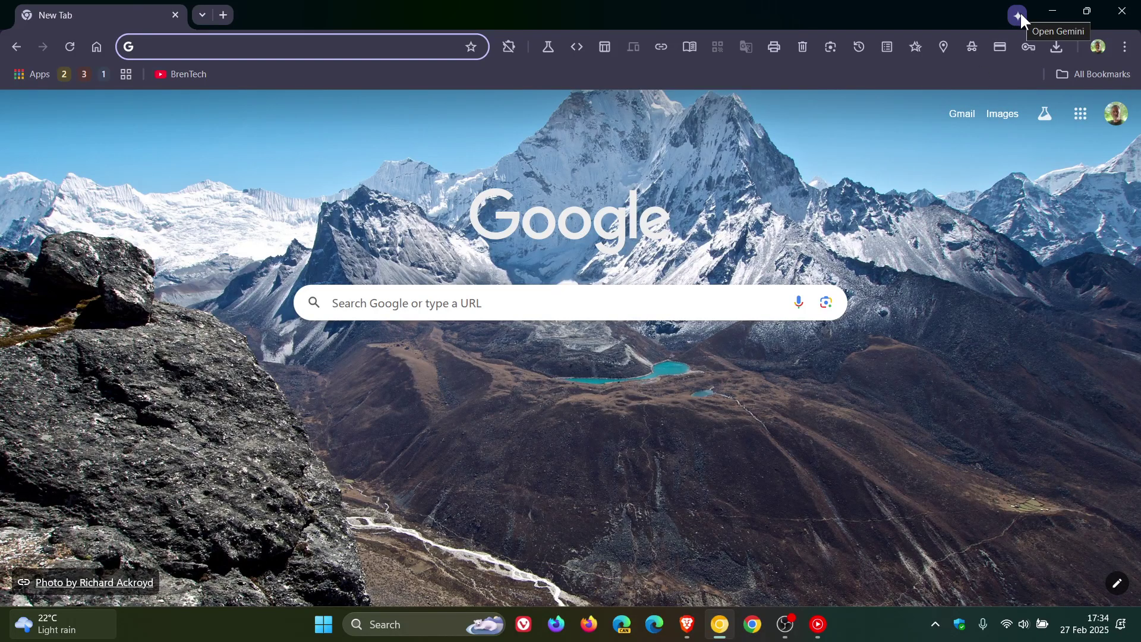
{"action": "left_click", "coordinate": [1020, 15]}
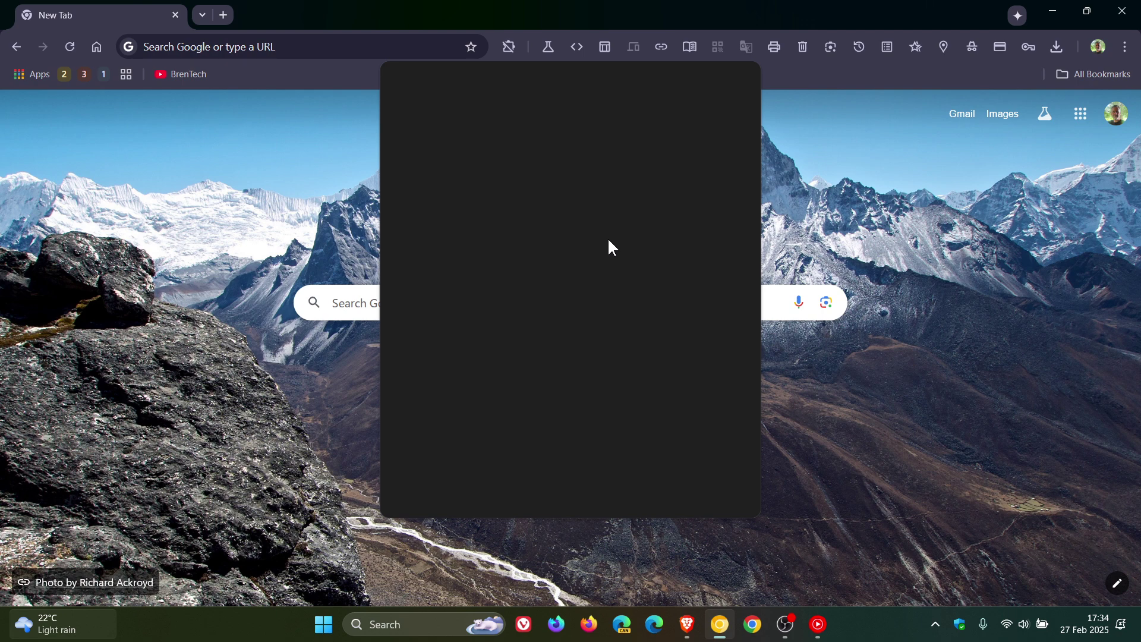
{"action": "left_click", "coordinate": [1019, 11]}
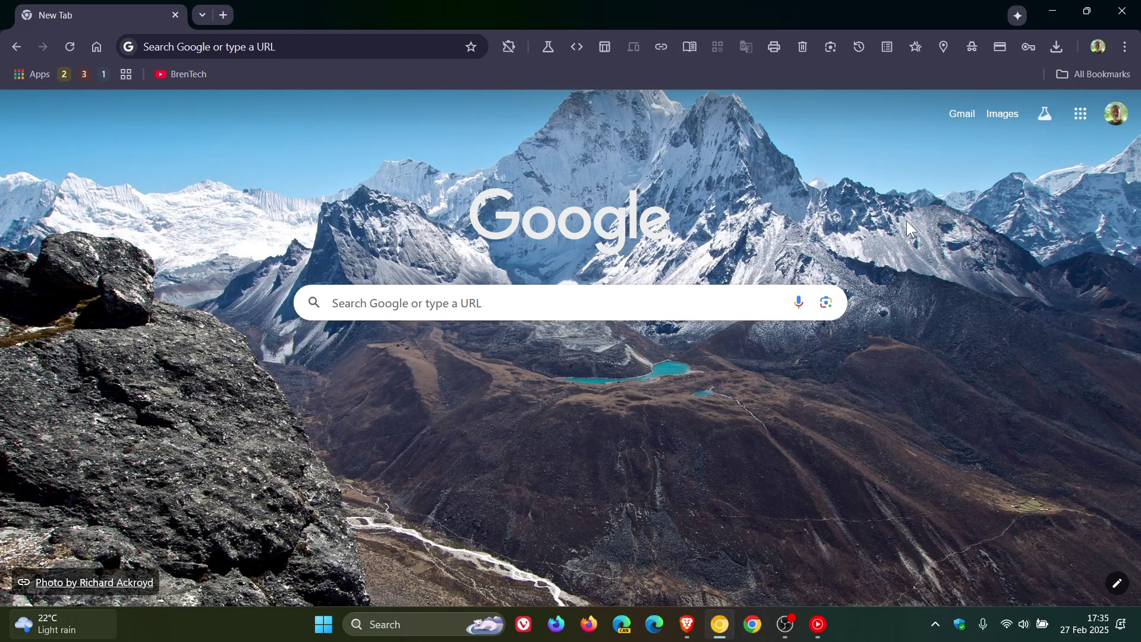
Unpin Gemini from the title bar, then pin it back
{"action": "right_click", "coordinate": [620, 10]}
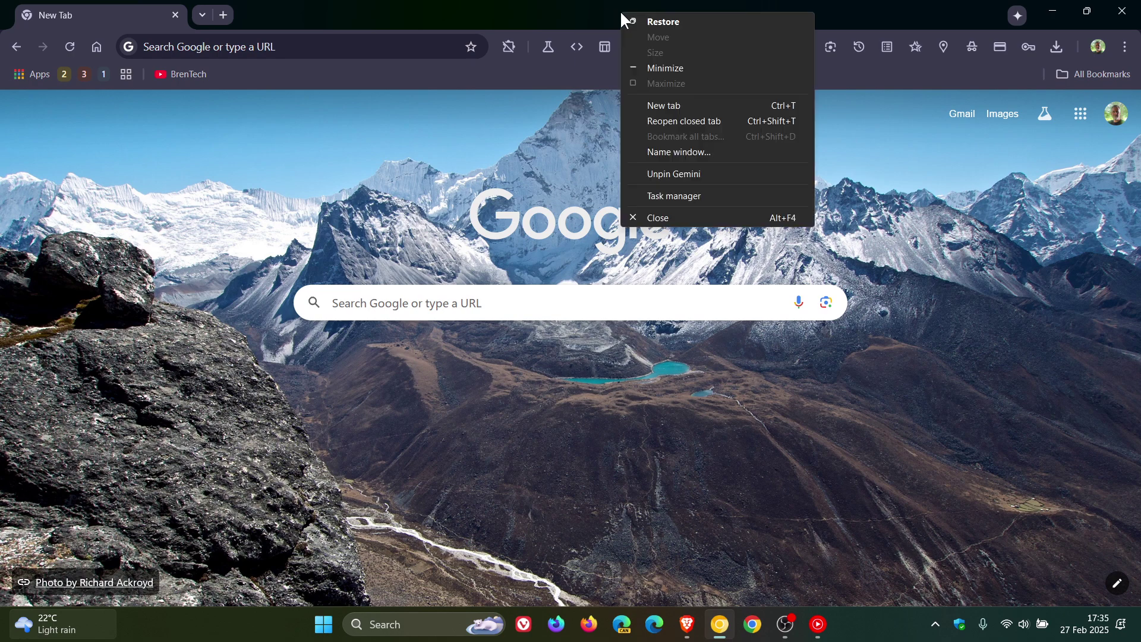
{"action": "left_click", "coordinate": [718, 176]}
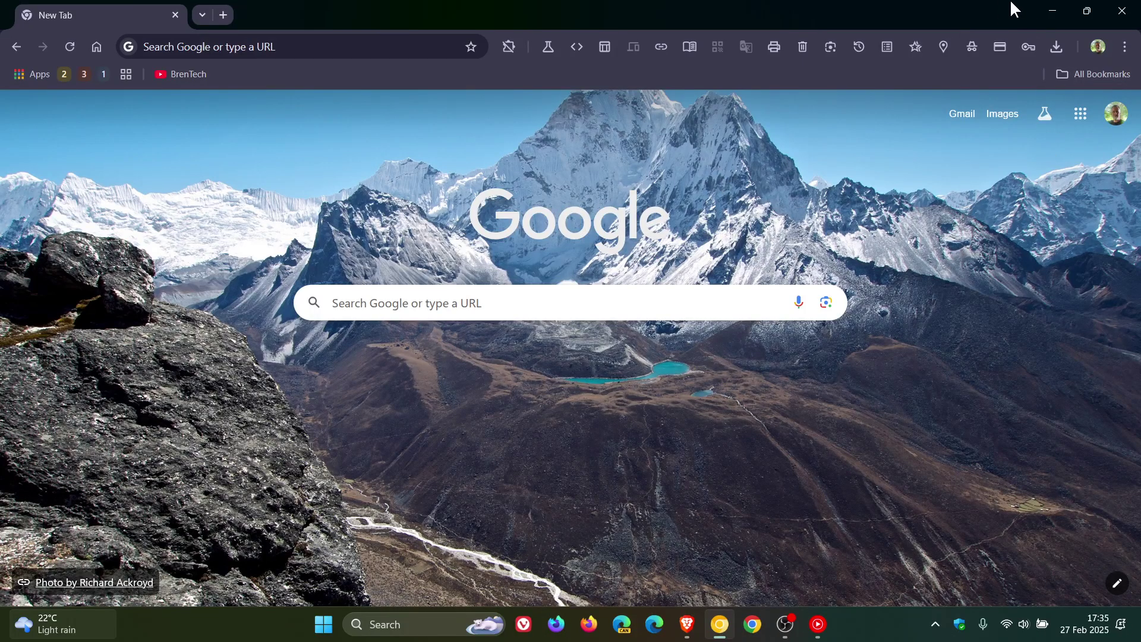
{"action": "right_click", "coordinate": [641, 7]}
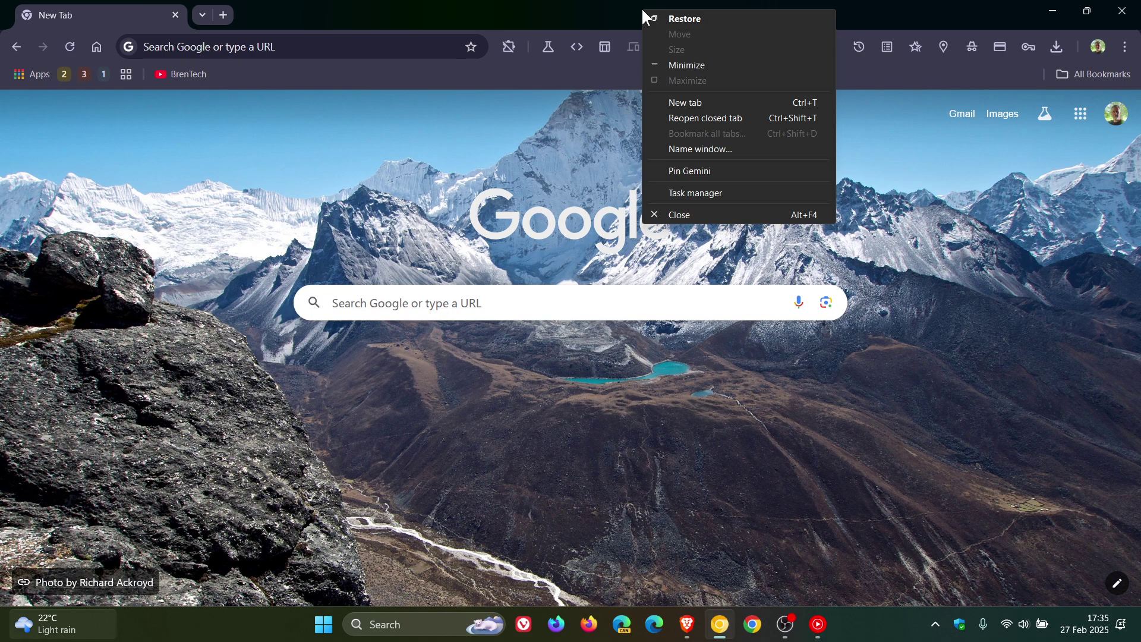
{"action": "left_click", "coordinate": [695, 171]}
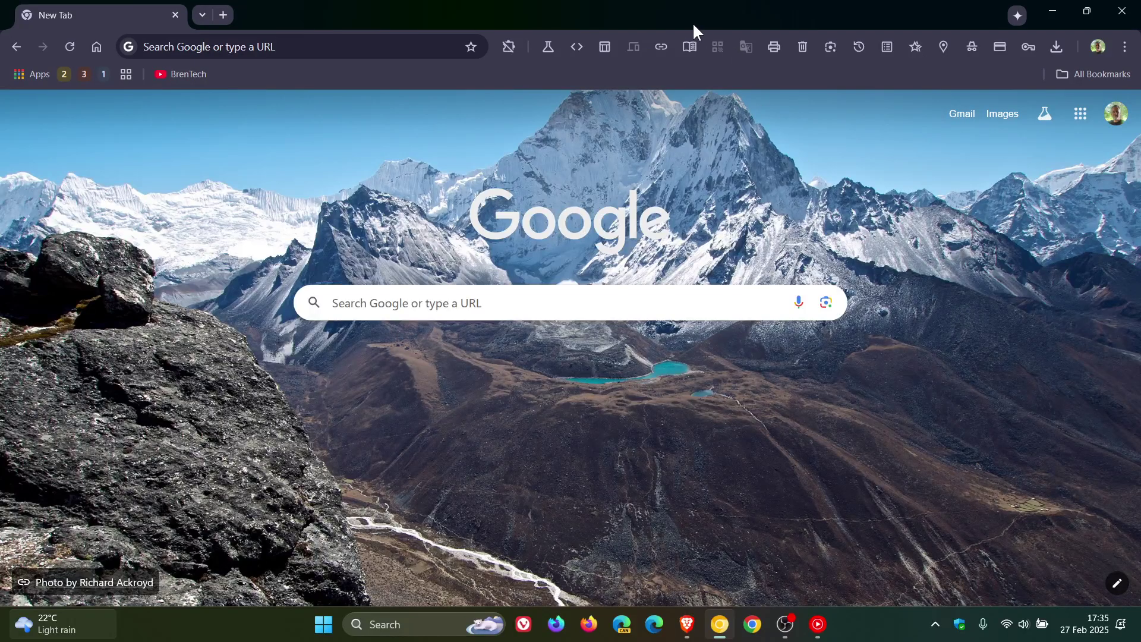
Unpin Gemini, pin it again, then unpin it a final time from the title-bar menu
{"action": "right_click", "coordinate": [673, 12]}
{"action": "left_click", "coordinate": [723, 171]}
{"action": "right_click", "coordinate": [610, 13]}
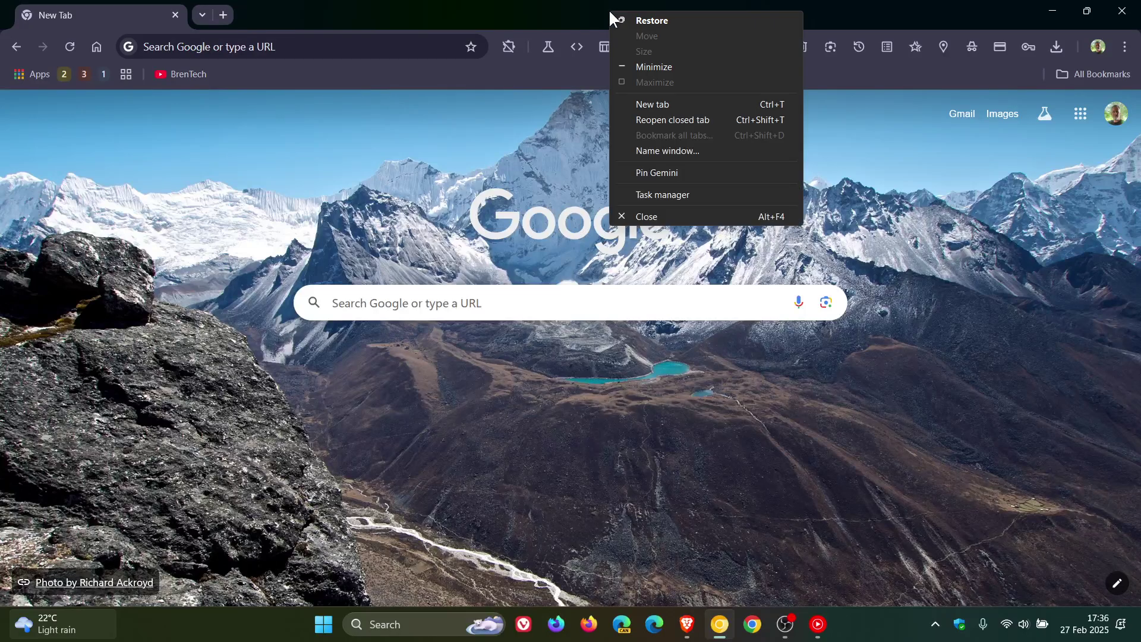
{"action": "left_click", "coordinate": [671, 169]}
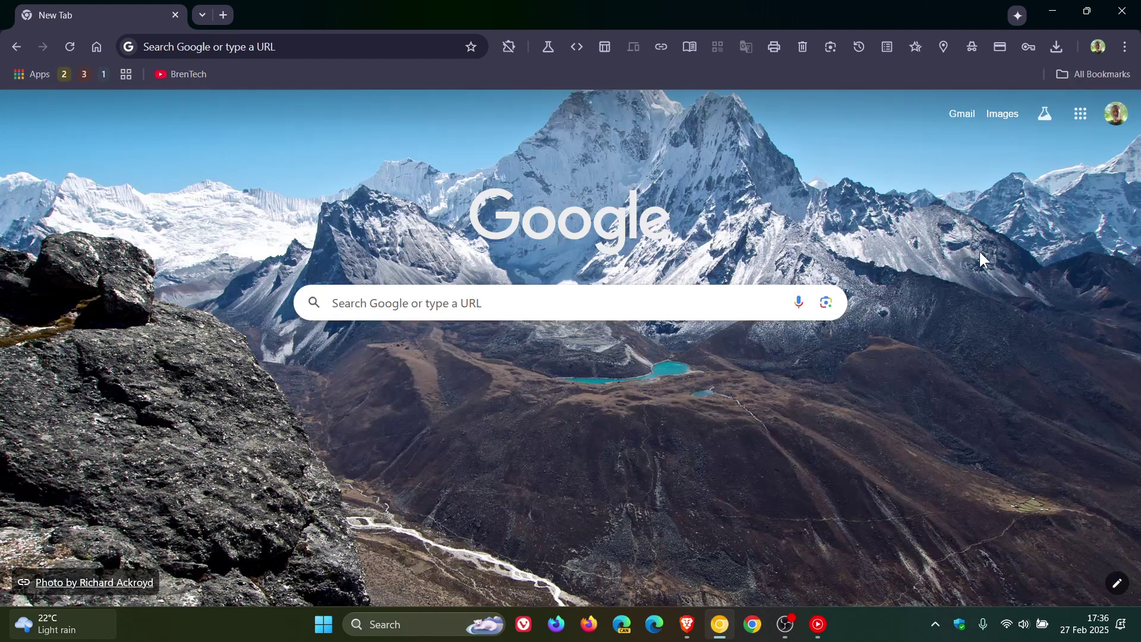
{"action": "right_click", "coordinate": [675, 14]}
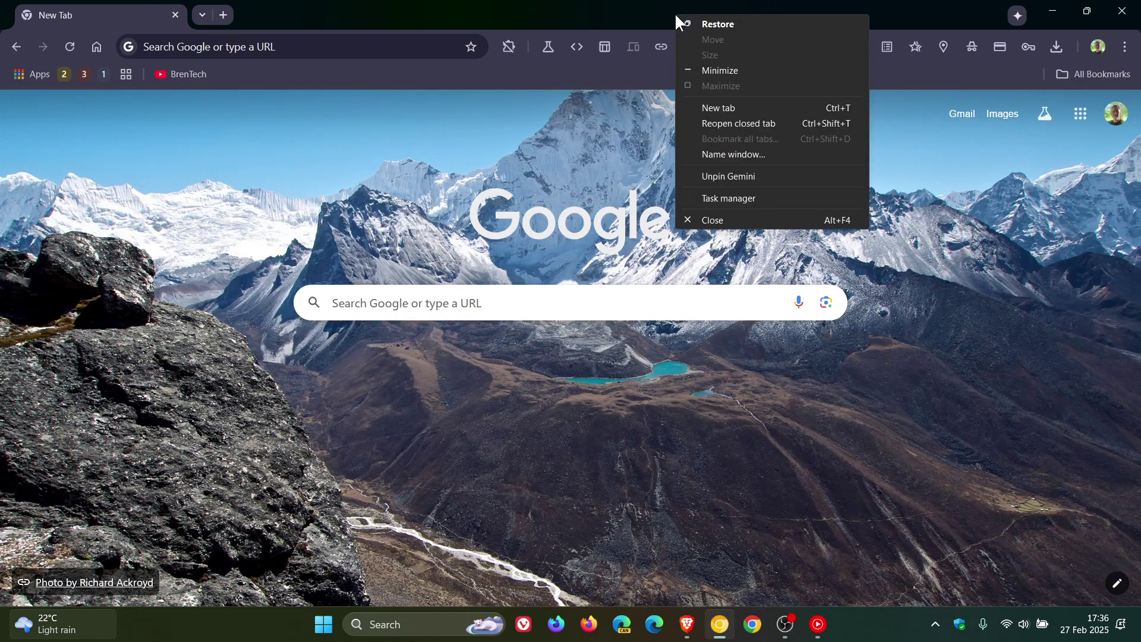
{"action": "left_click", "coordinate": [753, 176]}
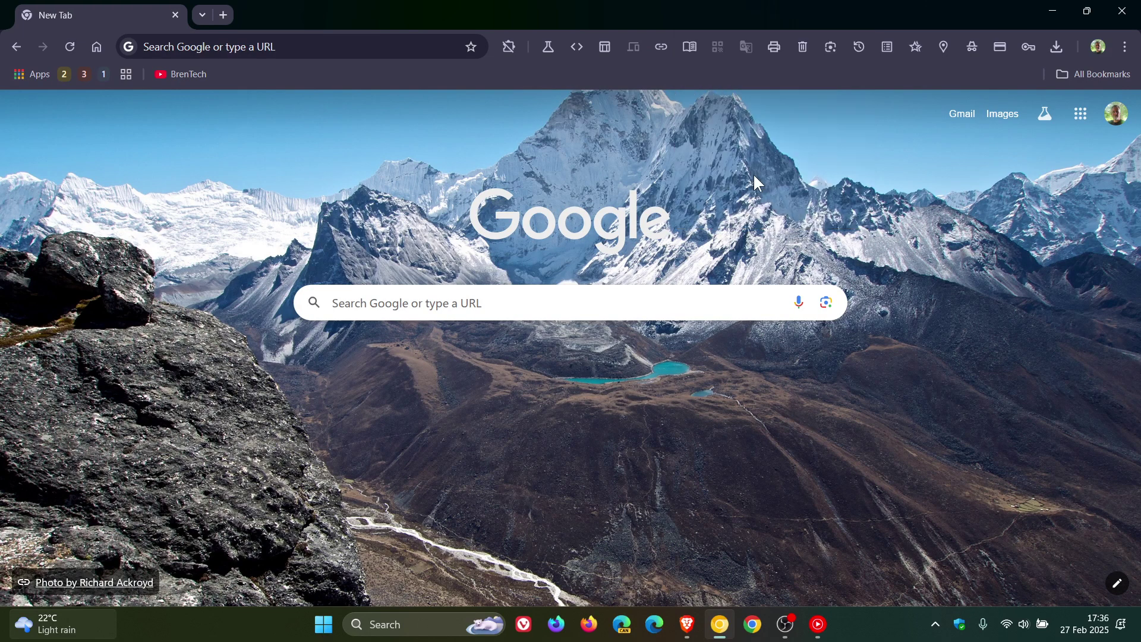